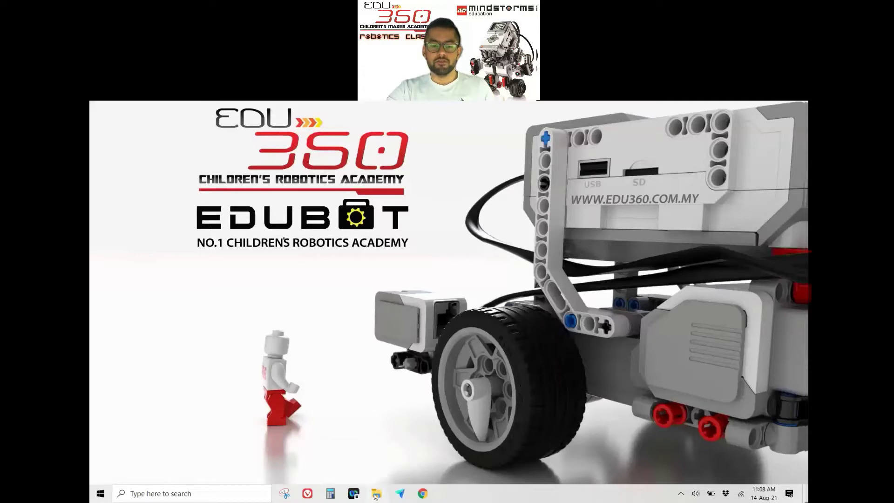
Open a File Explorer window on This PC and select the Windows (C:) drive
{"action": "key", "text": "super+e"}
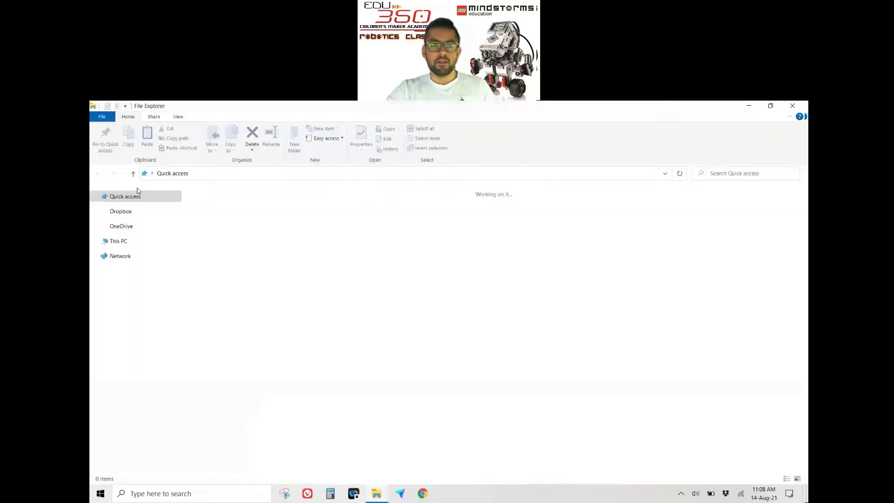
{"action": "left_click", "coordinate": [95, 241]}
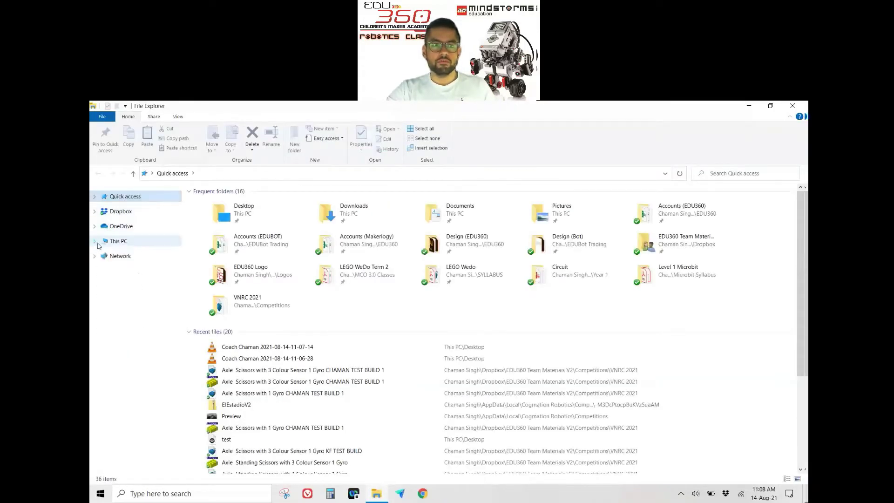
{"action": "left_click", "coordinate": [119, 242]}
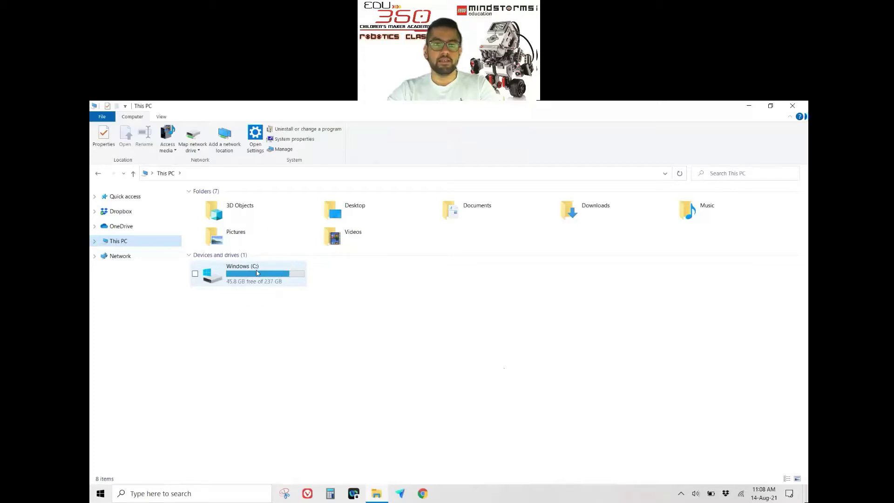
{"action": "left_click", "coordinate": [263, 274]}
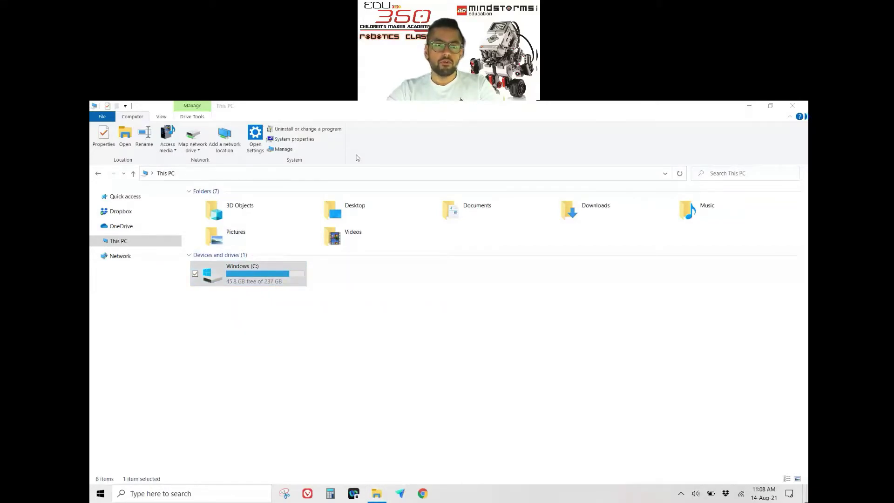
Turn on Hidden items in the View settings, marking the option with red annotations
{"action": "mouse_move", "coordinate": [189, 237]}
{"action": "left_mouse_down"}
{"action": "mouse_move", "coordinate": [165, 120]}
{"action": "mouse_move", "coordinate": [162, 131]}
{"action": "left_mouse_up"}
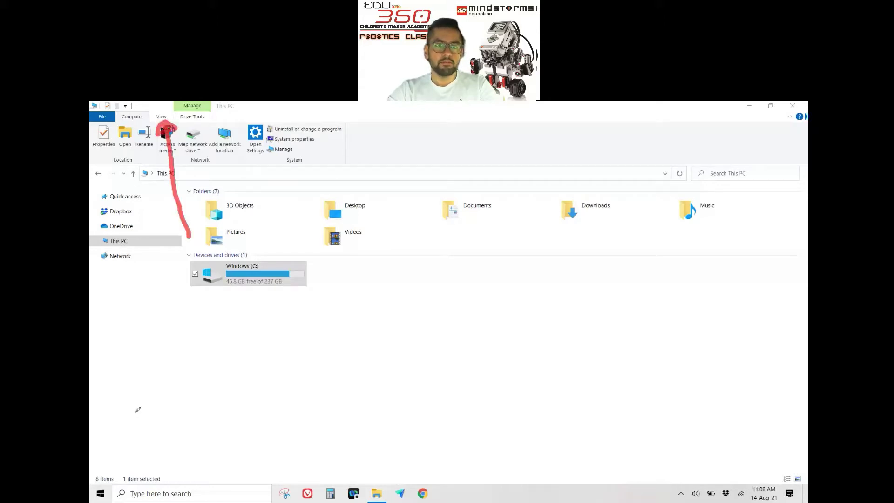
{"action": "left_click", "coordinate": [166, 120]}
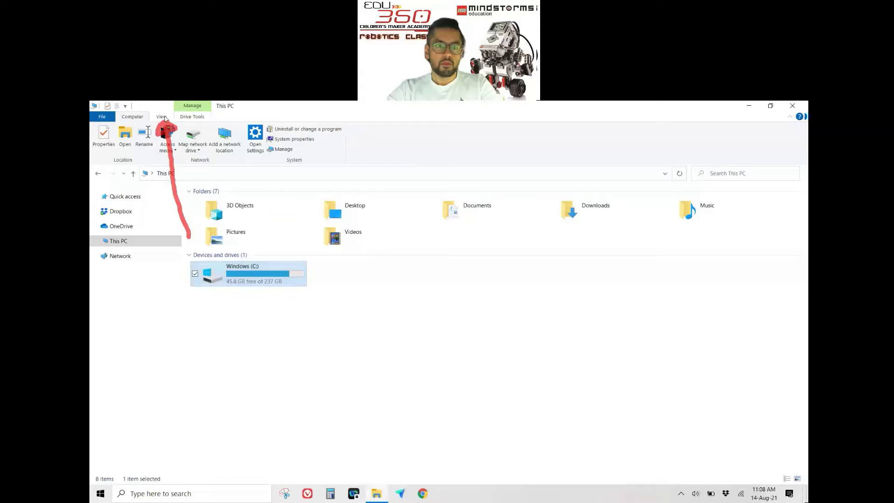
{"action": "left_click", "coordinate": [163, 117]}
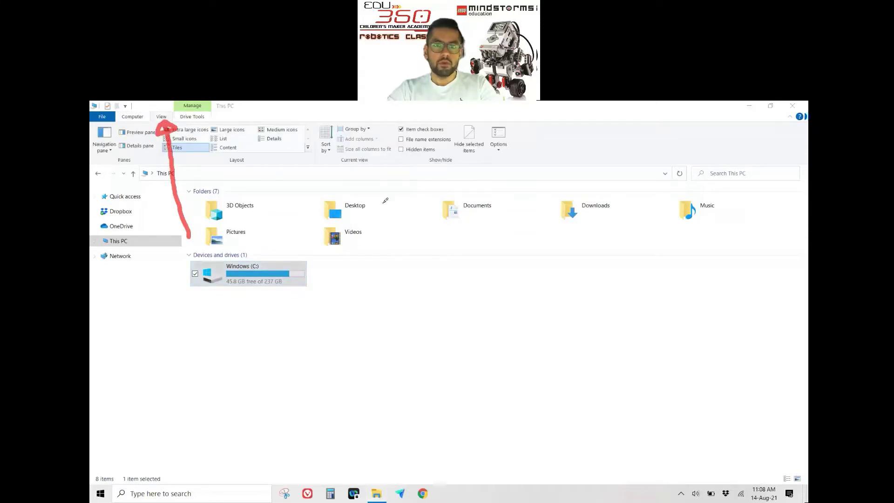
{"action": "left_click_drag", "start_coordinate": [400, 224], "coordinate": [401, 161]}
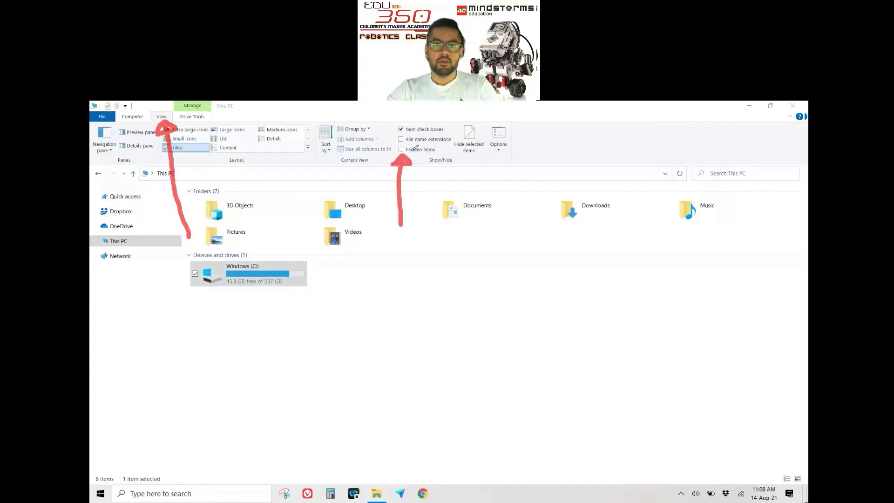
{"action": "left_click_drag", "start_coordinate": [393, 148], "coordinate": [412, 151]}
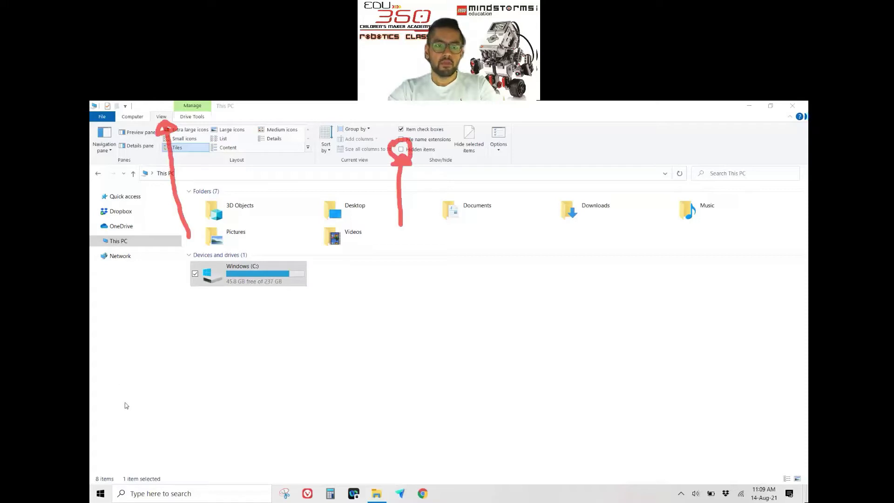
Open the Windows (C:) drive and then its Users folder
{"action": "key", "text": "Escape"}
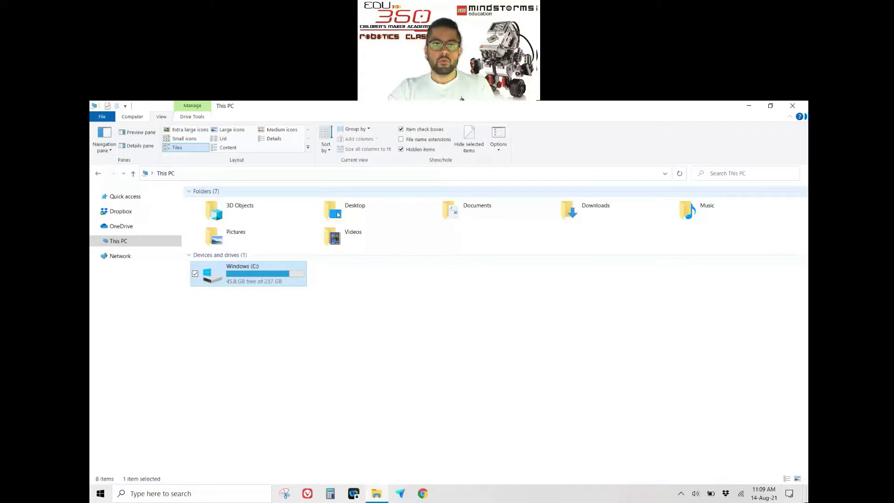
{"action": "double_click", "coordinate": [260, 272]}
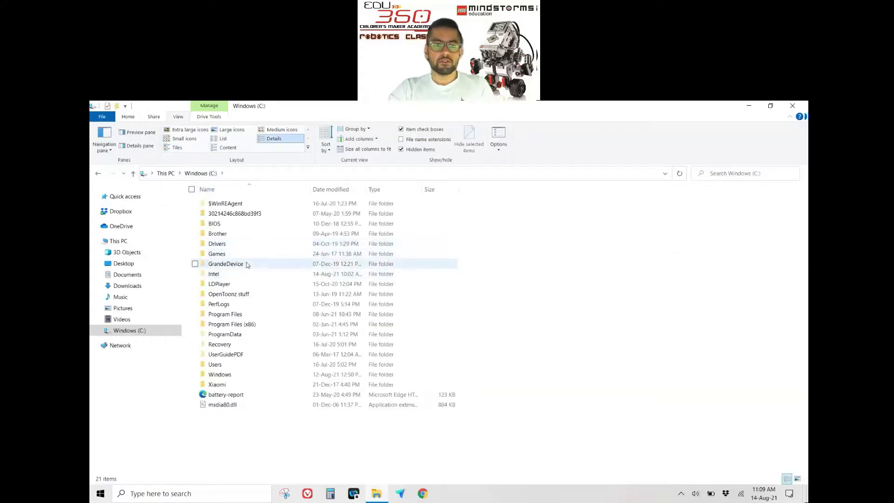
{"action": "left_click", "coordinate": [226, 367]}
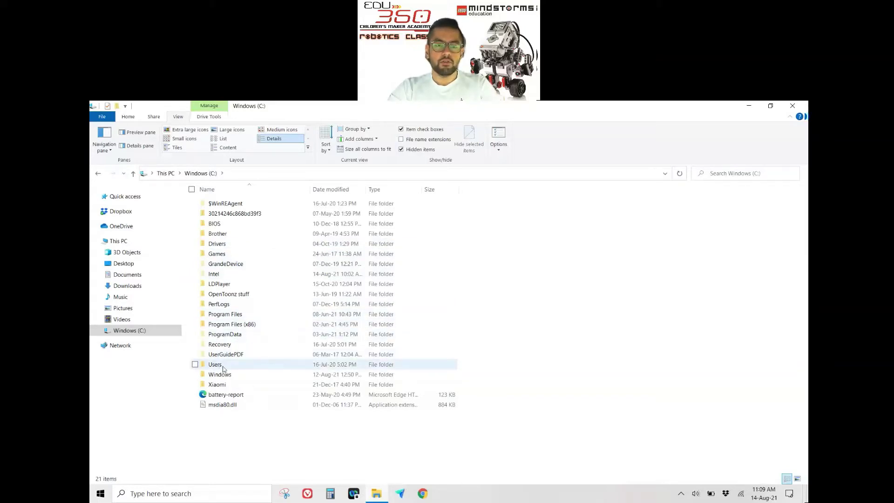
{"action": "double_click", "coordinate": [226, 365]}
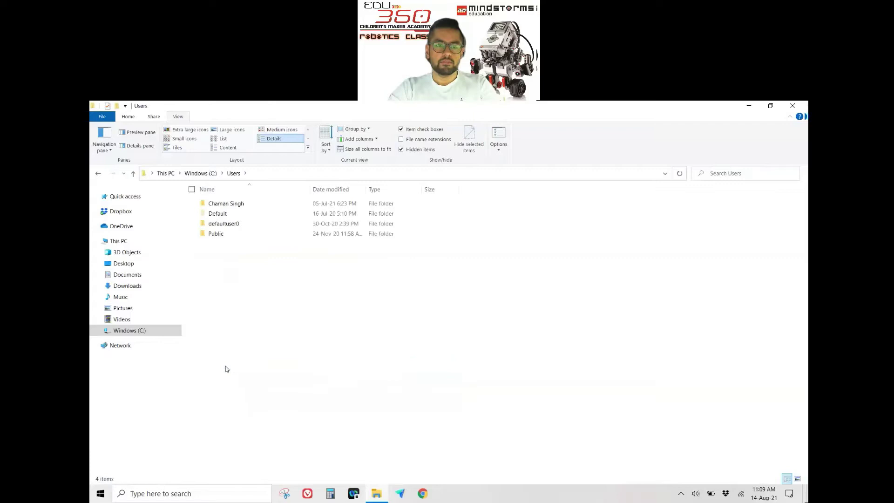
Open the user's profile folder, then its hidden AppData folder
{"action": "left_click", "coordinate": [245, 204]}
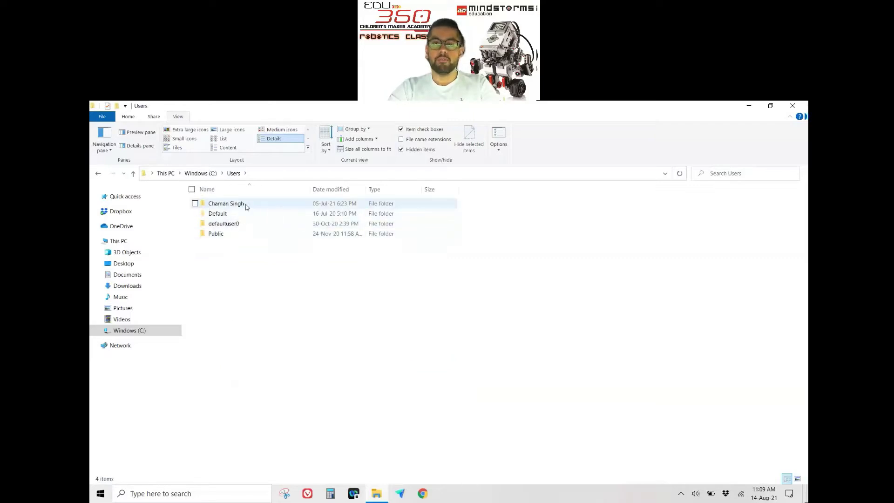
{"action": "left_click", "coordinate": [245, 204]}
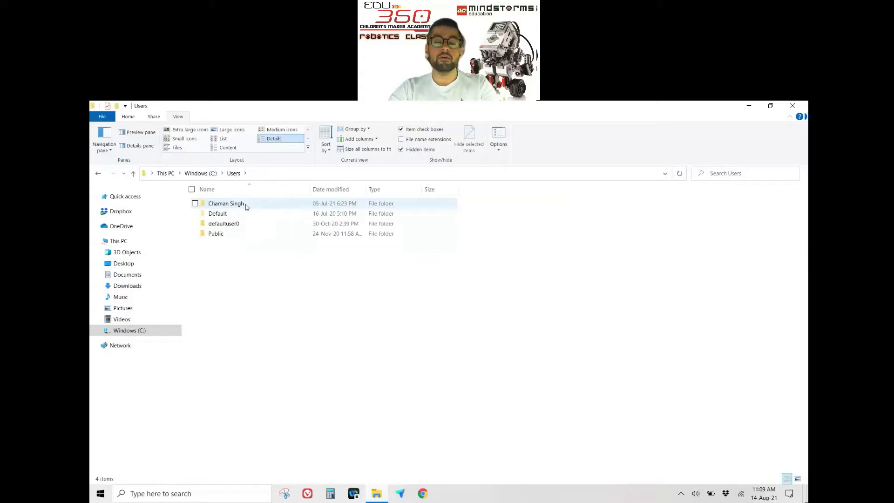
{"action": "left_click", "coordinate": [246, 205]}
{"action": "left_click", "coordinate": [246, 204]}
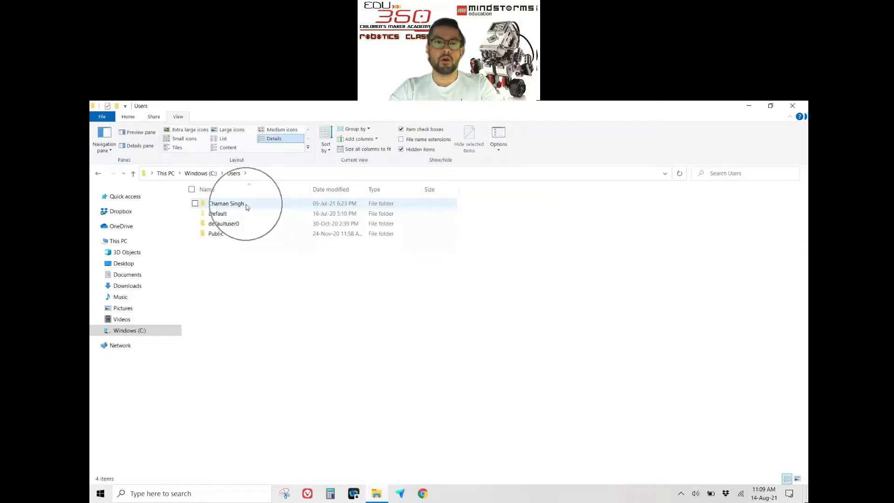
{"action": "double_click", "coordinate": [245, 204]}
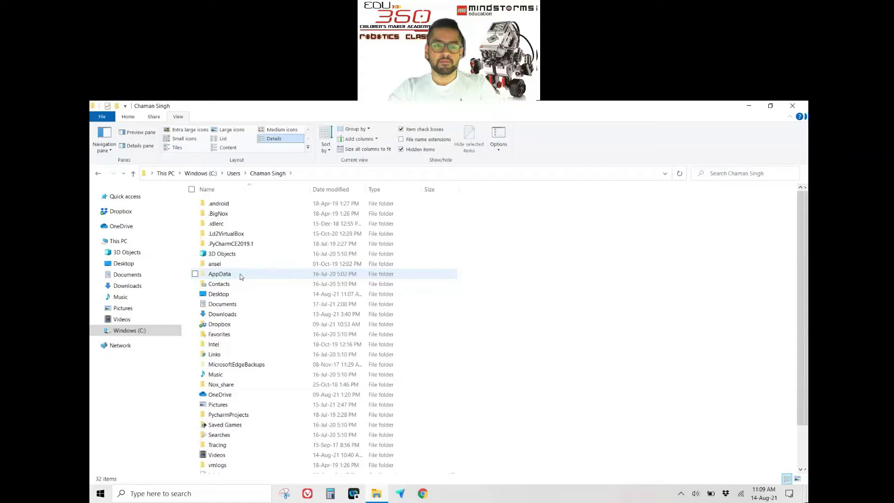
{"action": "left_click", "coordinate": [240, 274]}
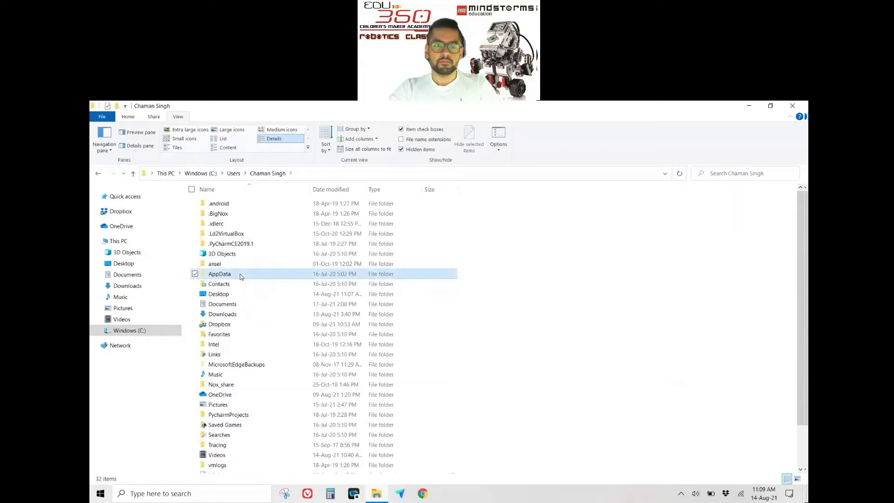
{"action": "left_click", "coordinate": [239, 273]}
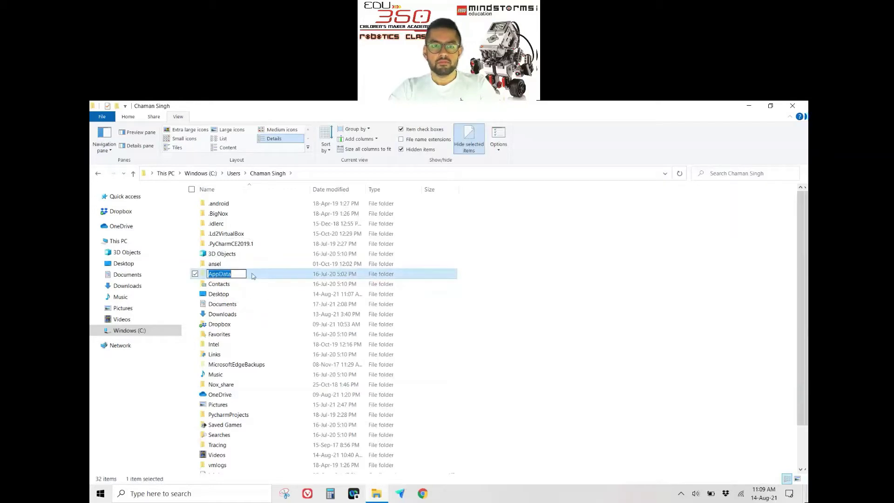
{"action": "double_click", "coordinate": [252, 275]}
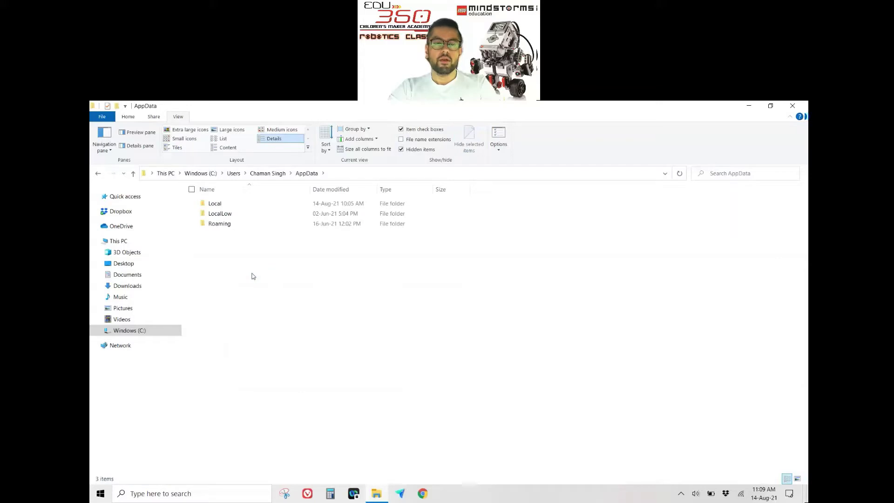
Go from Local into Cogmation Robotics, then into its Competitions folder
{"action": "double_click", "coordinate": [237, 206]}
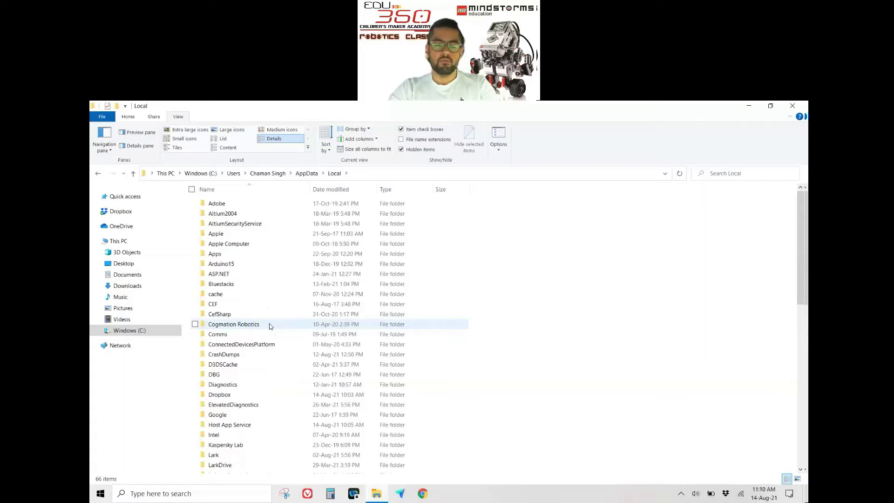
{"action": "double_click", "coordinate": [269, 325]}
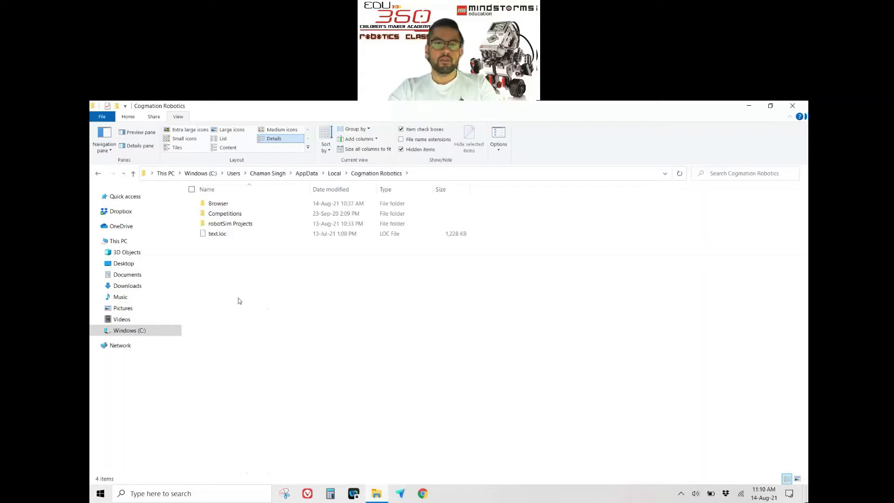
{"action": "double_click", "coordinate": [250, 215]}
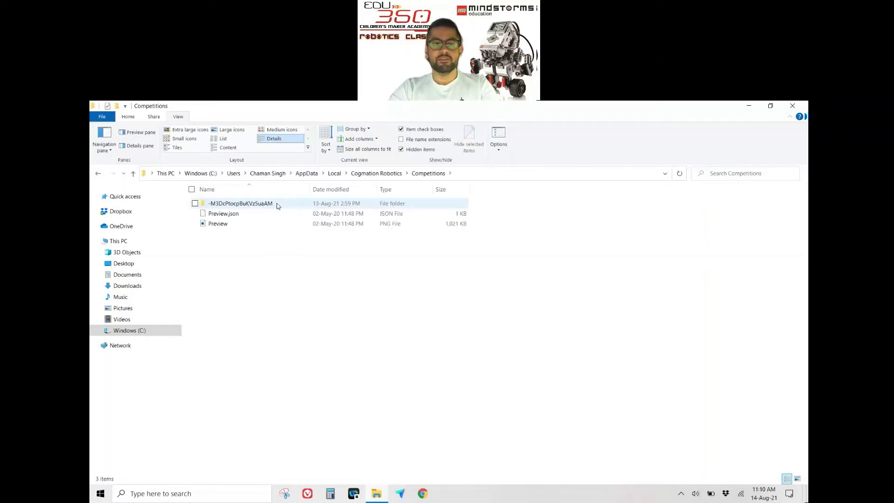
Open the -M3DcPtocpBuKVz5uaAM folder and select all 25 items
{"action": "double_click", "coordinate": [277, 206]}
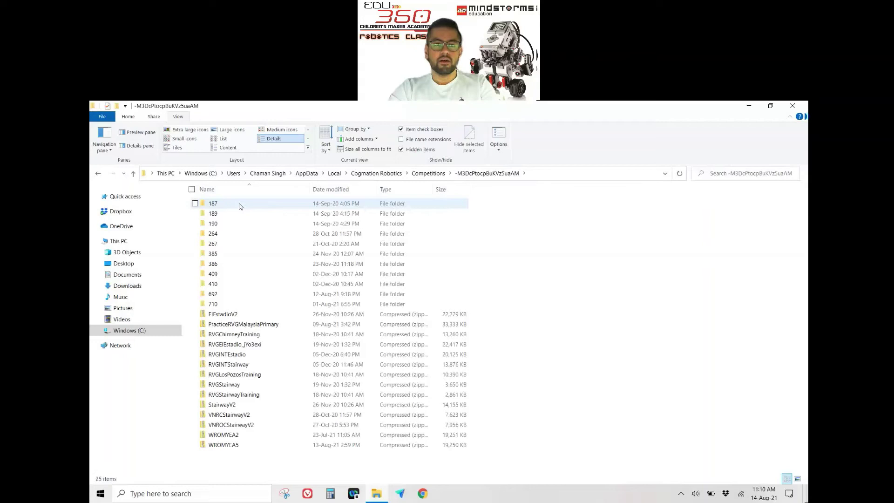
{"action": "left_click", "coordinate": [192, 189]}
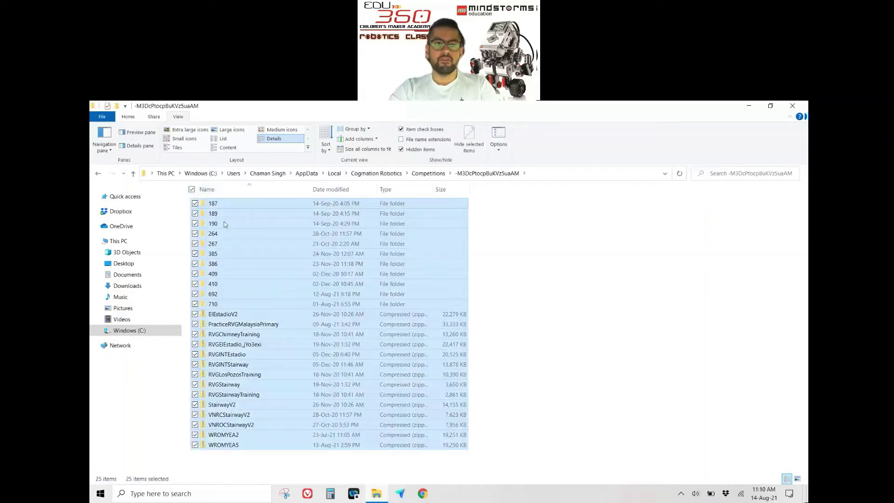
{"action": "left_click", "coordinate": [192, 190]}
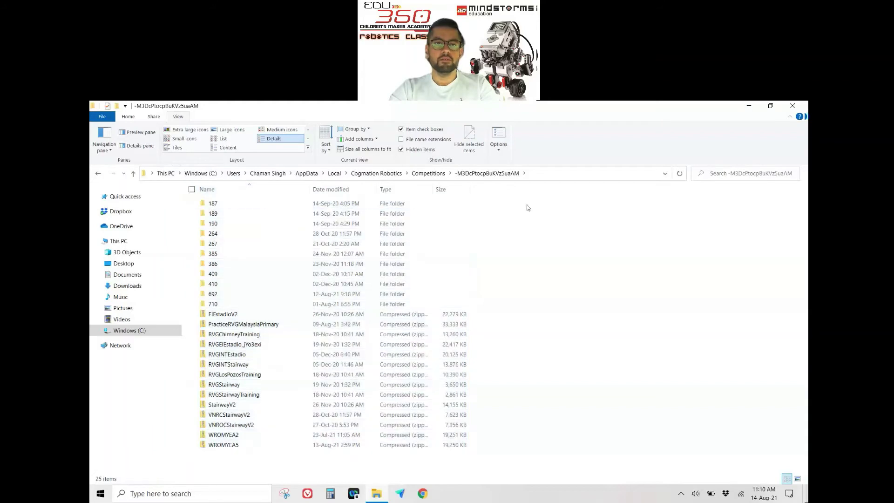
{"action": "left_click_drag", "start_coordinate": [520, 202], "coordinate": [240, 457]}
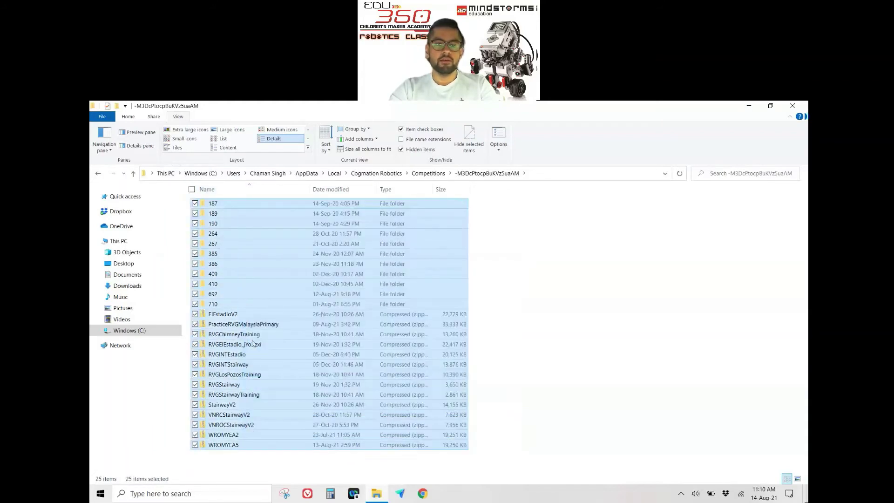
{"action": "mouse_move", "coordinate": [245, 189]}
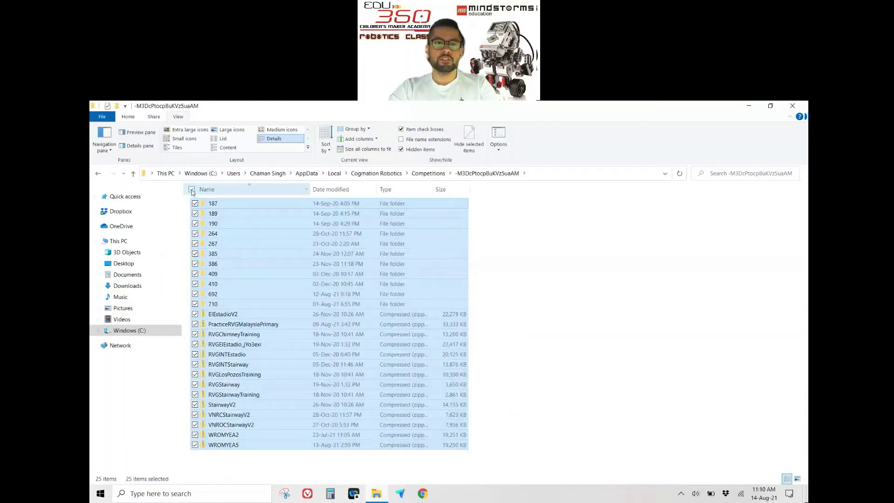
{"action": "left_click", "coordinate": [192, 189]}
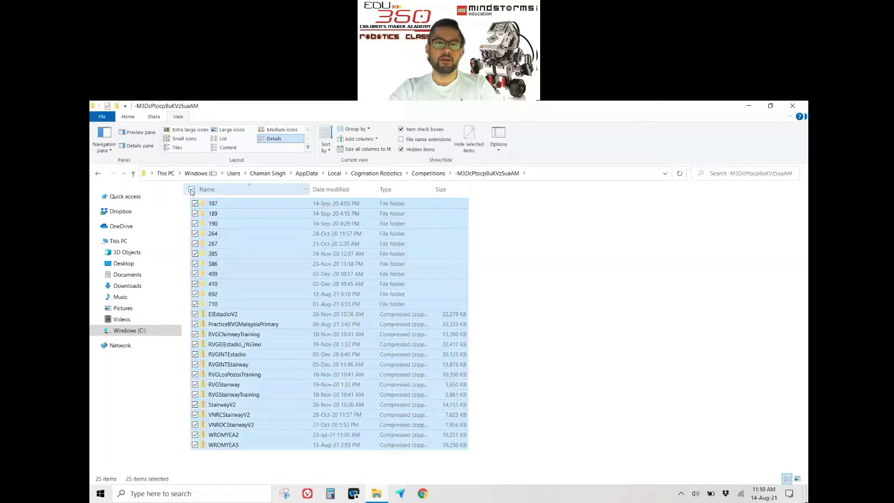
{"action": "left_click", "coordinate": [191, 190]}
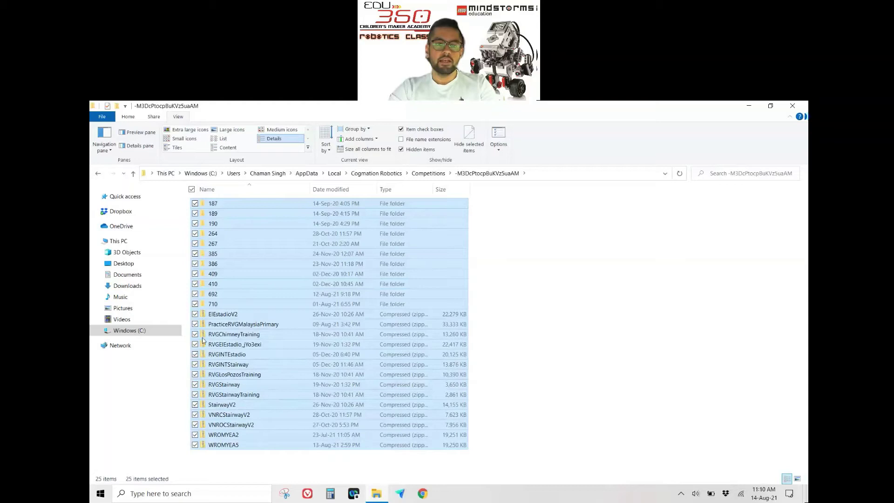
Delete the 25 selected folders and zip files to the Recycle Bin
{"action": "right_click", "coordinate": [258, 314]}
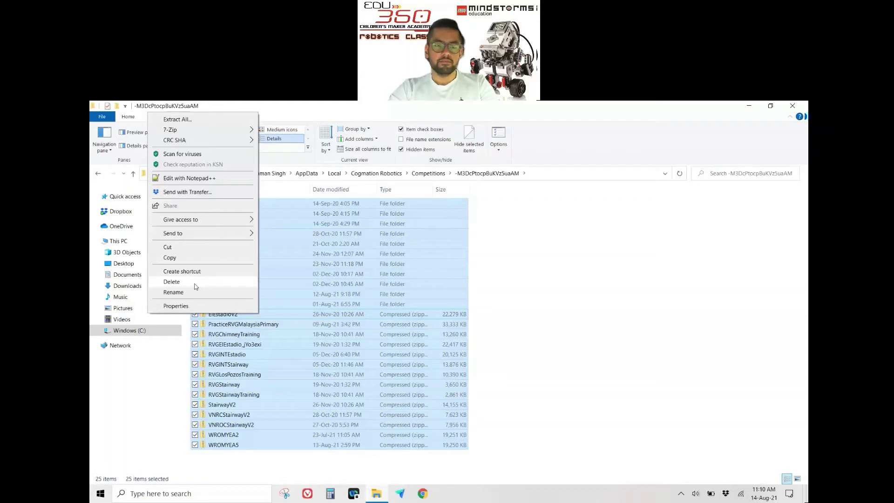
{"action": "left_click", "coordinate": [171, 281]}
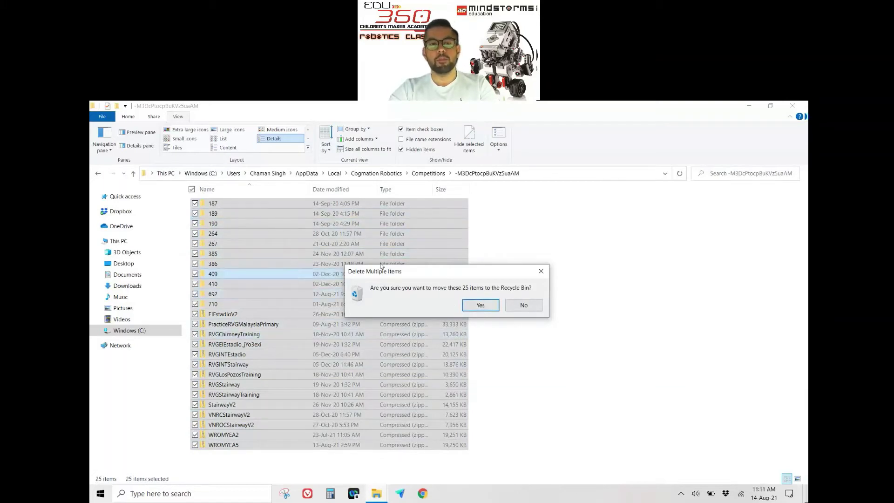
{"action": "left_click", "coordinate": [479, 307]}
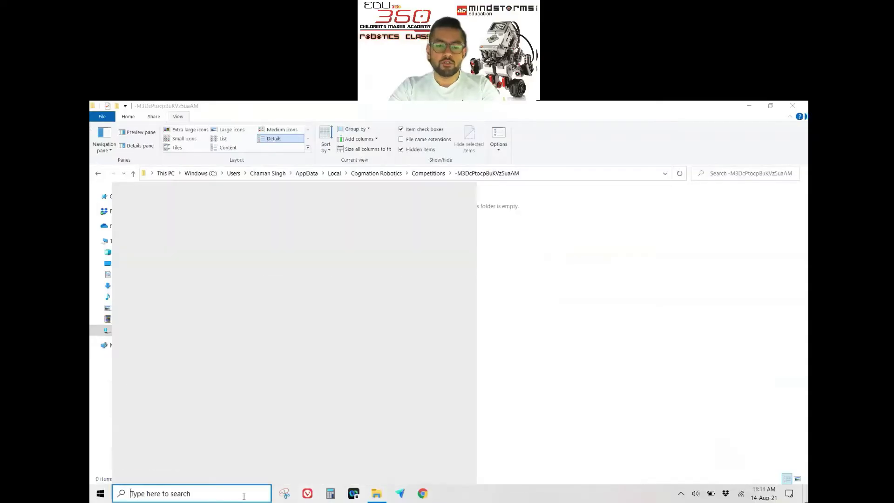
{"action": "type", "text": "vir"}
Launch Virtual Robotics Toolkit from the 'vir' search results
{"action": "key", "text": "Return"}
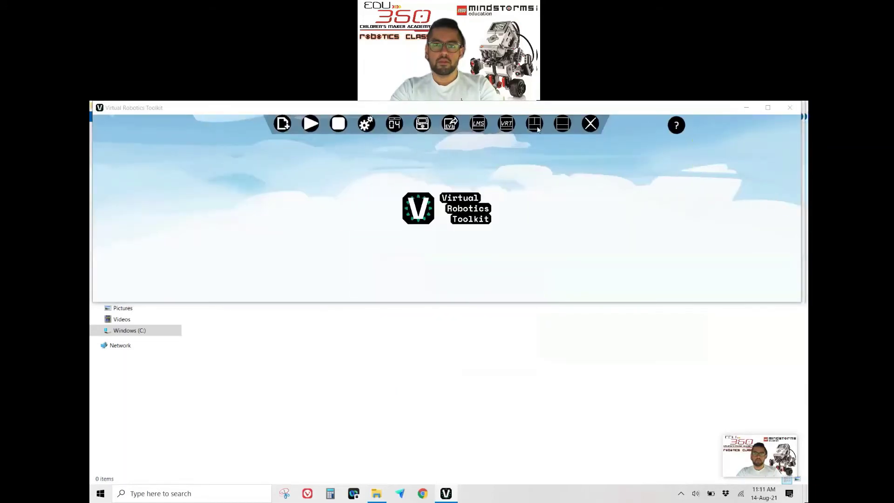
Open LEGO Mindstorms EV3 with the toolkit and sign in with the Microsoft account
{"action": "left_click", "coordinate": [535, 125]}
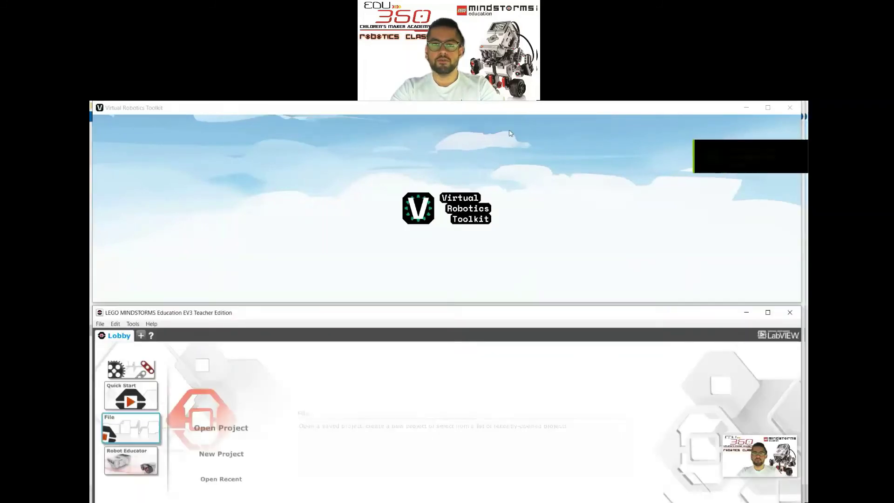
{"action": "left_click", "coordinate": [516, 120]}
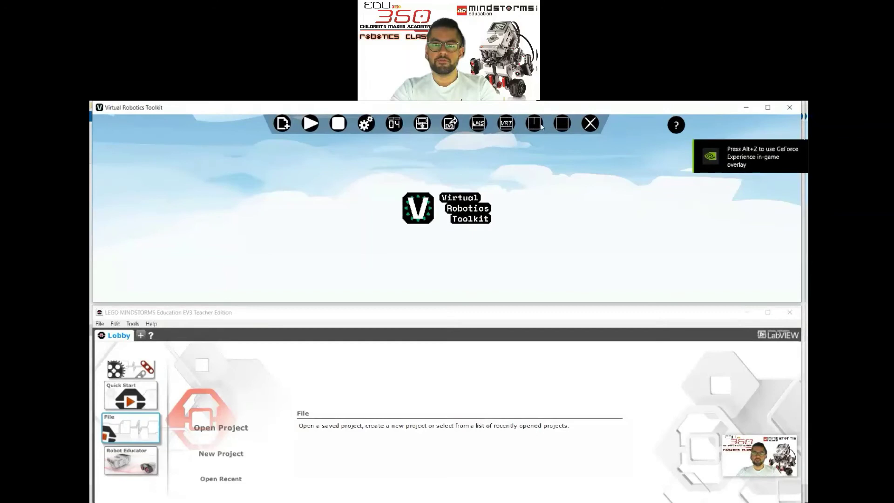
{"action": "left_click", "coordinate": [540, 128]}
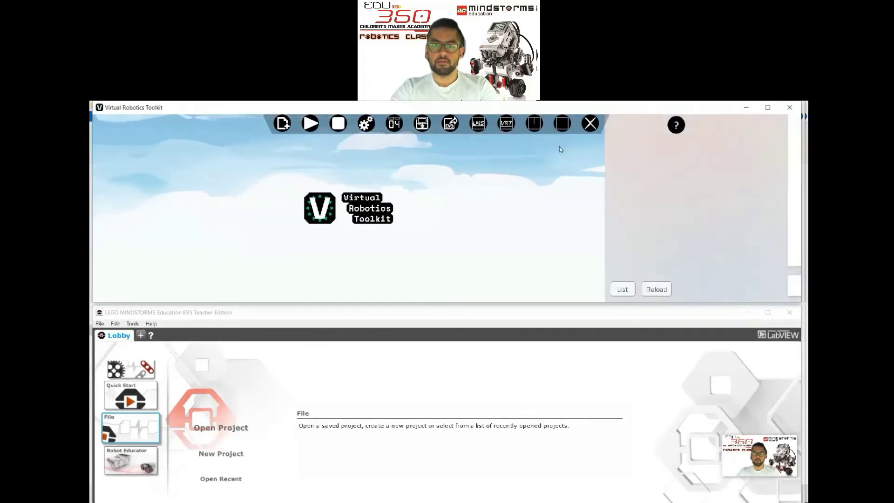
{"action": "left_click", "coordinate": [594, 180]}
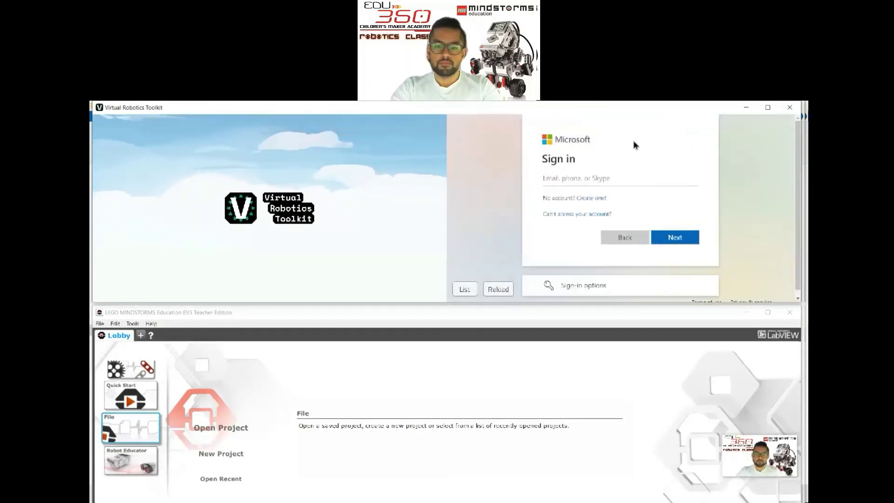
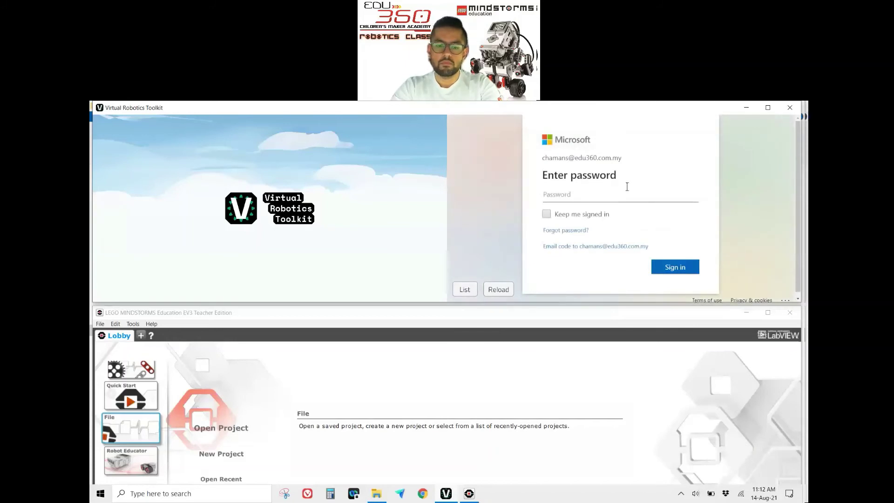
{"action": "type", "text": "•"}
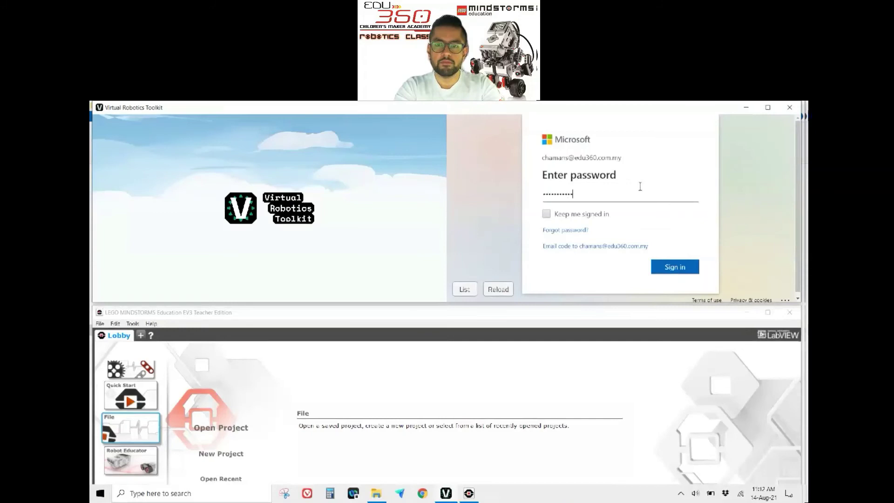
{"action": "left_click", "coordinate": [668, 269]}
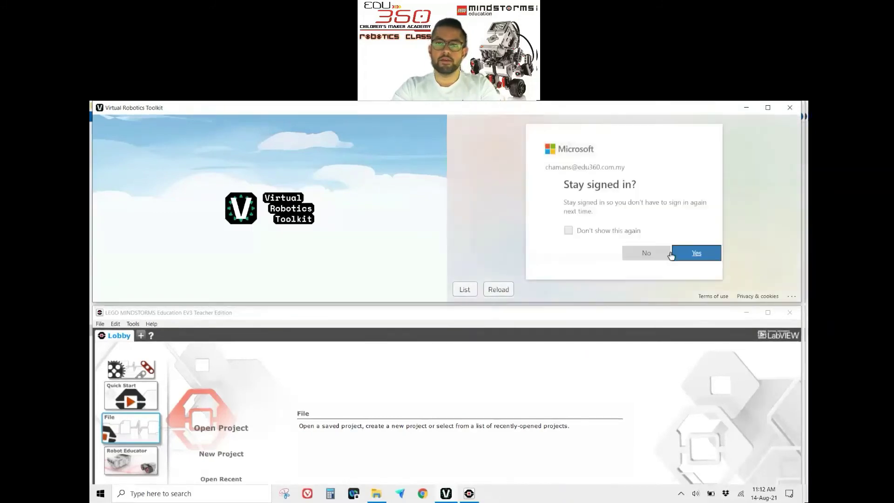
{"action": "left_click", "coordinate": [673, 254]}
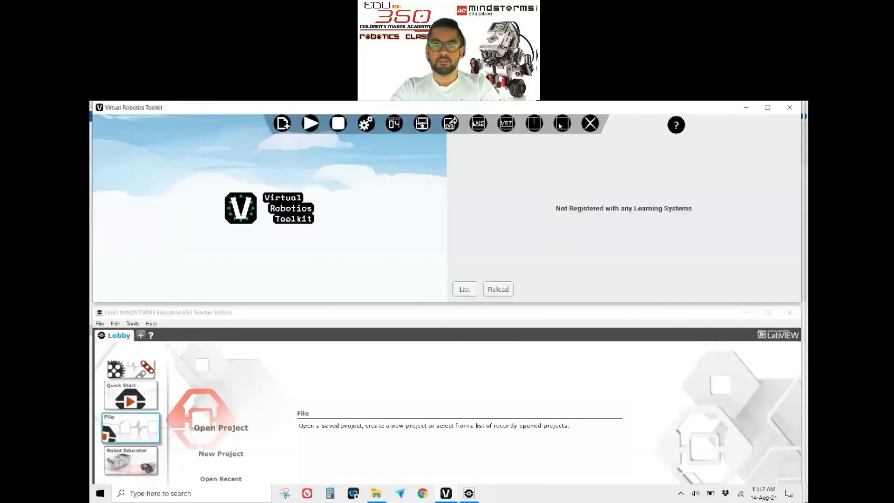
Close the Learning Systems panel and show the Competitions category under New Project
{"action": "left_click", "coordinate": [562, 125]}
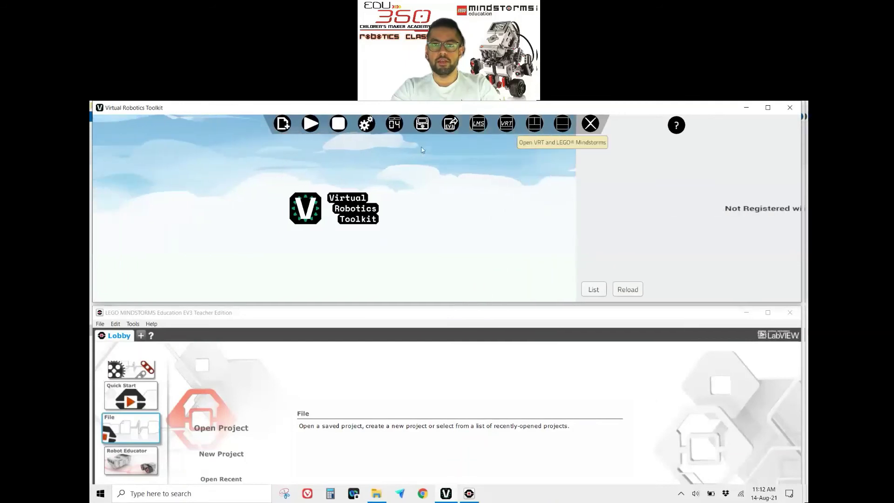
{"action": "left_click", "coordinate": [283, 124]}
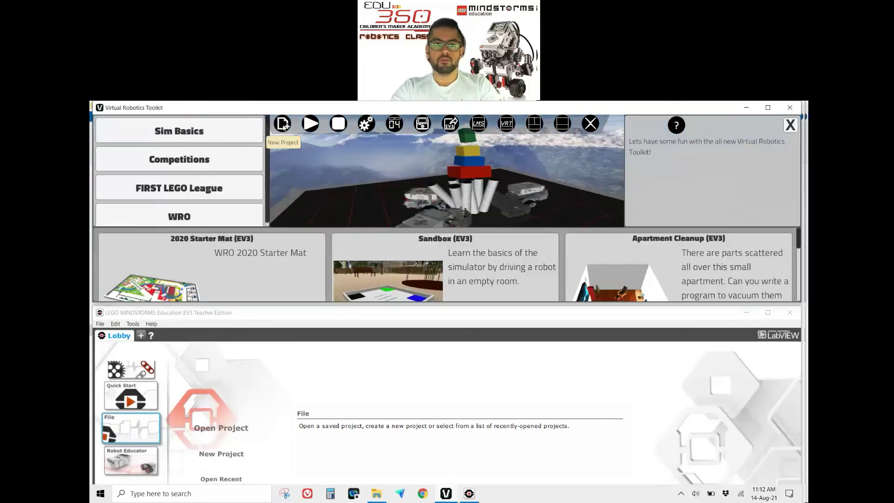
{"action": "left_click", "coordinate": [233, 155]}
{"action": "left_click", "coordinate": [454, 267]}
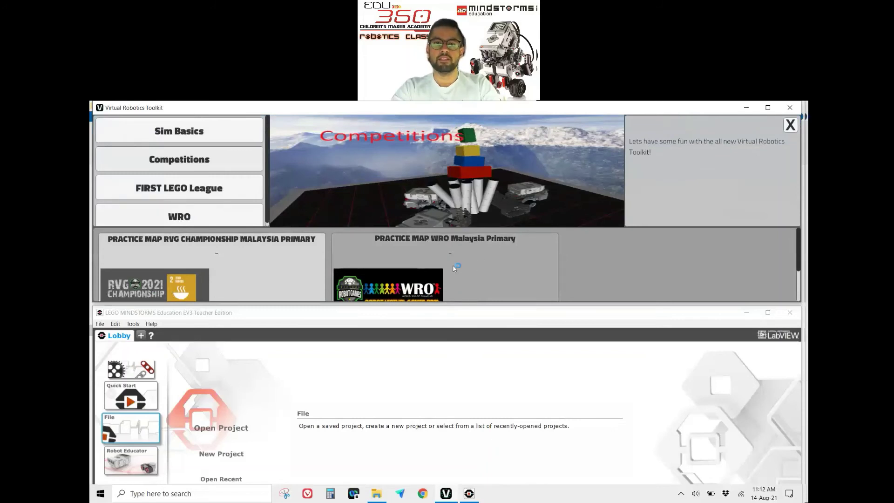
{"action": "left_click", "coordinate": [226, 255]}
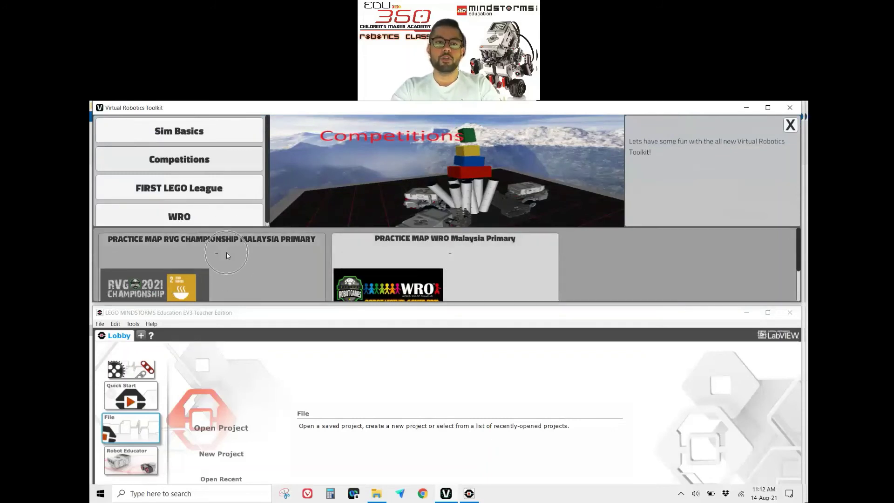